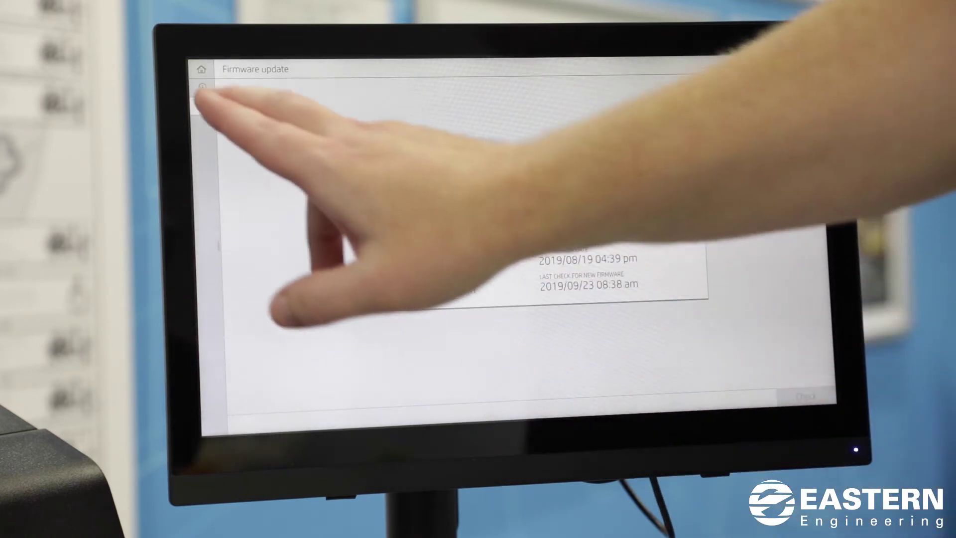
View the printer information page (product 6KD26A, date 2019/09/25), then return to firmware update
left_click(201, 87)
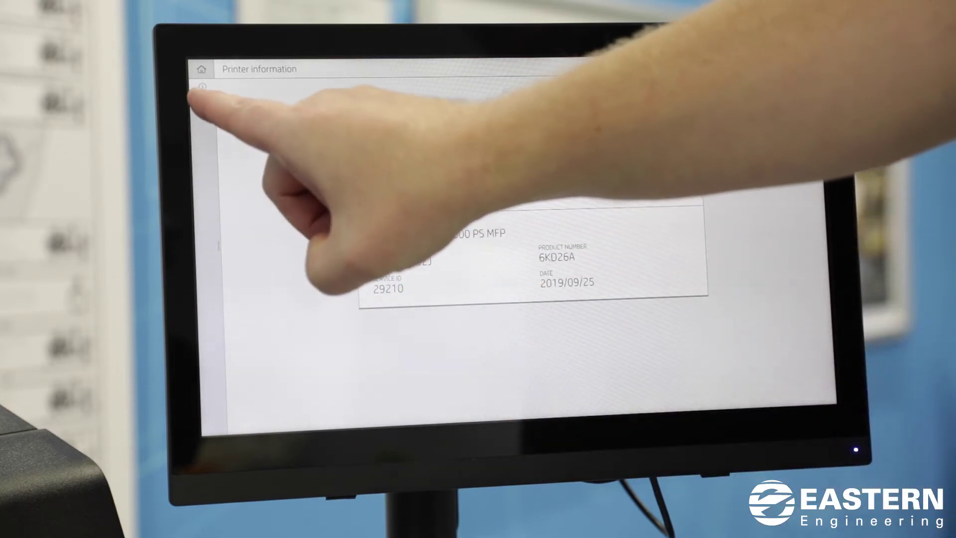
left_click(202, 108)
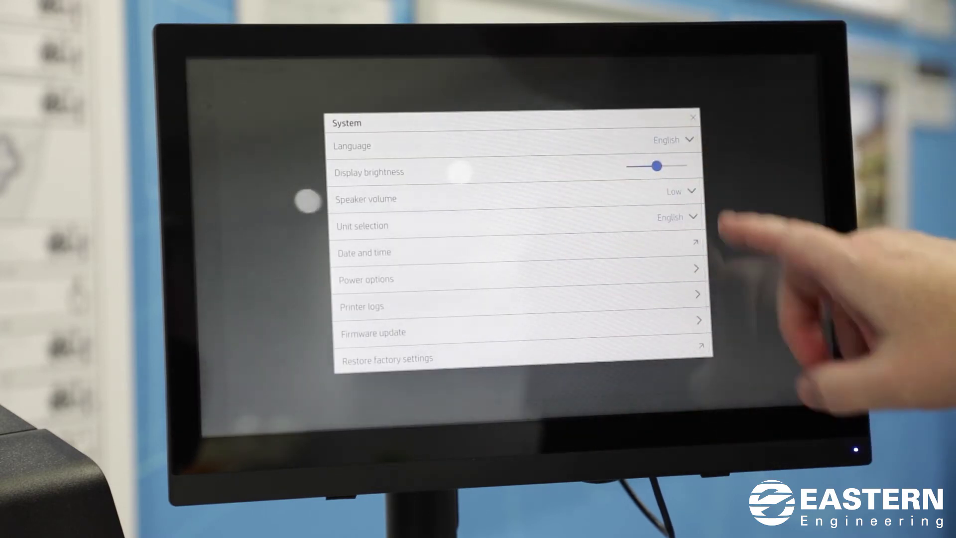
Close the System settings dialog and go back to the printer's home screen
left_click(692, 118)
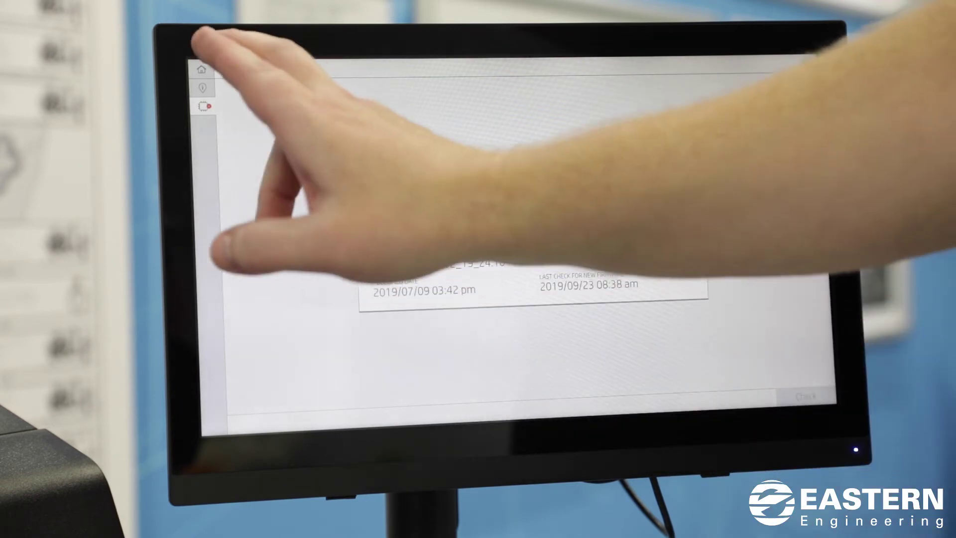
left_click(202, 69)
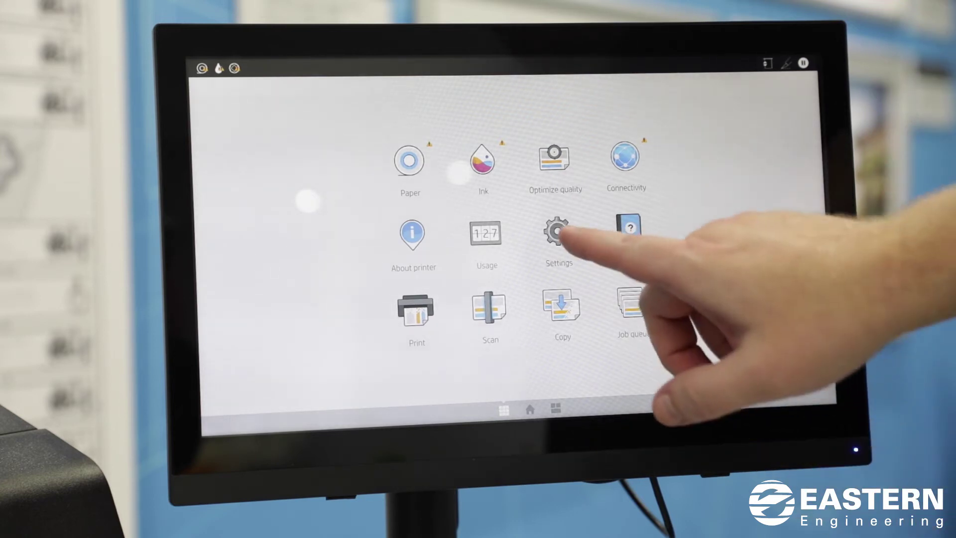
Open printer Settings and show the scan, copy and print quicksets
left_click(559, 237)
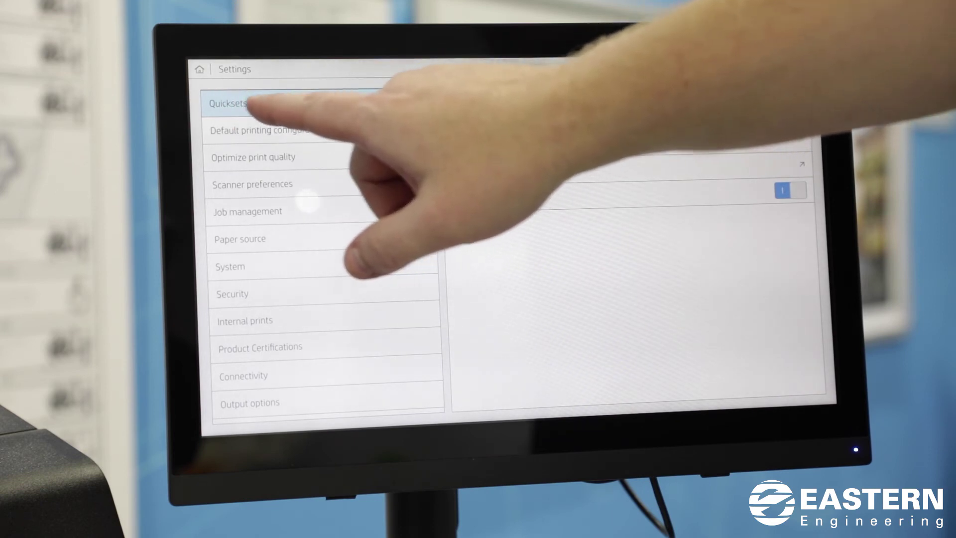
left_click(246, 103)
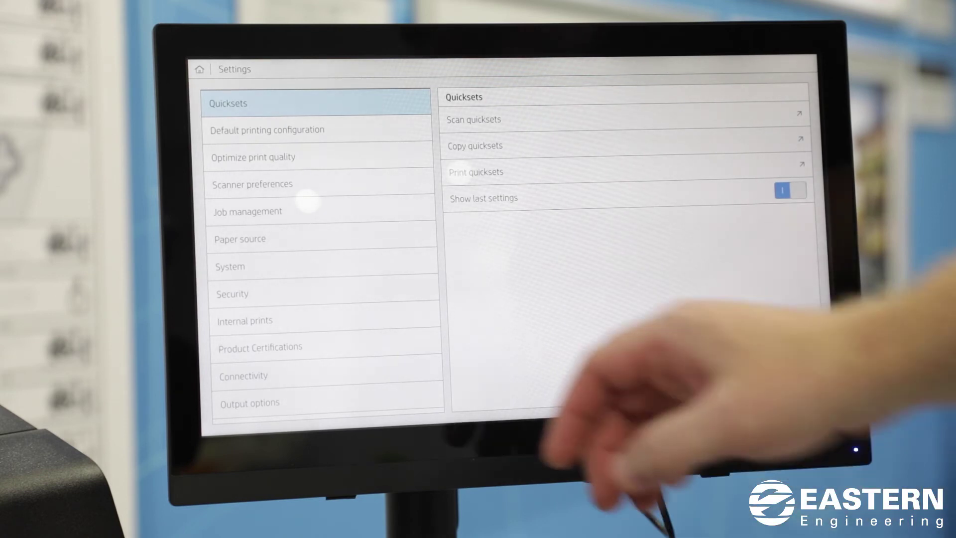
Show Job management settings: roll policies, job queue and printing start set to Immediately
left_click(246, 212)
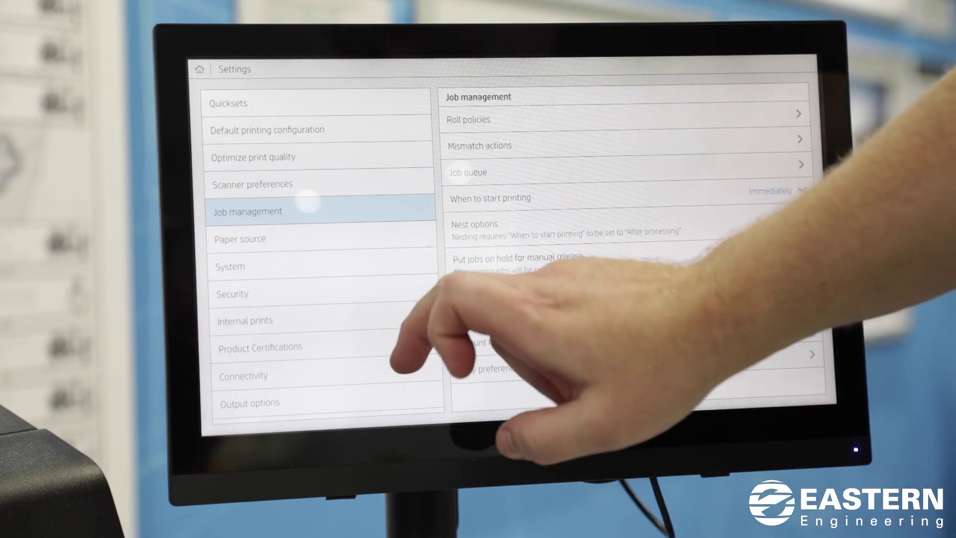
left_click_drag(406, 340, 394, 253)
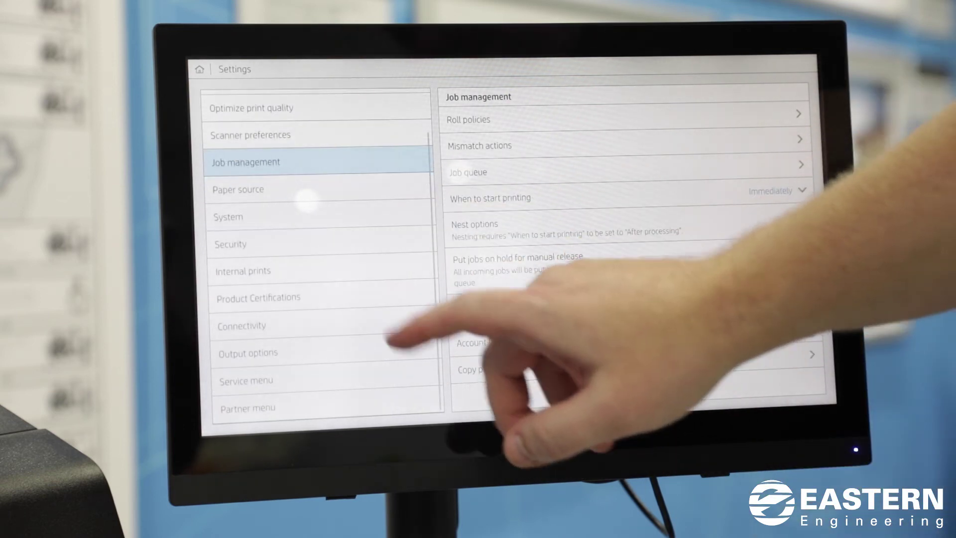